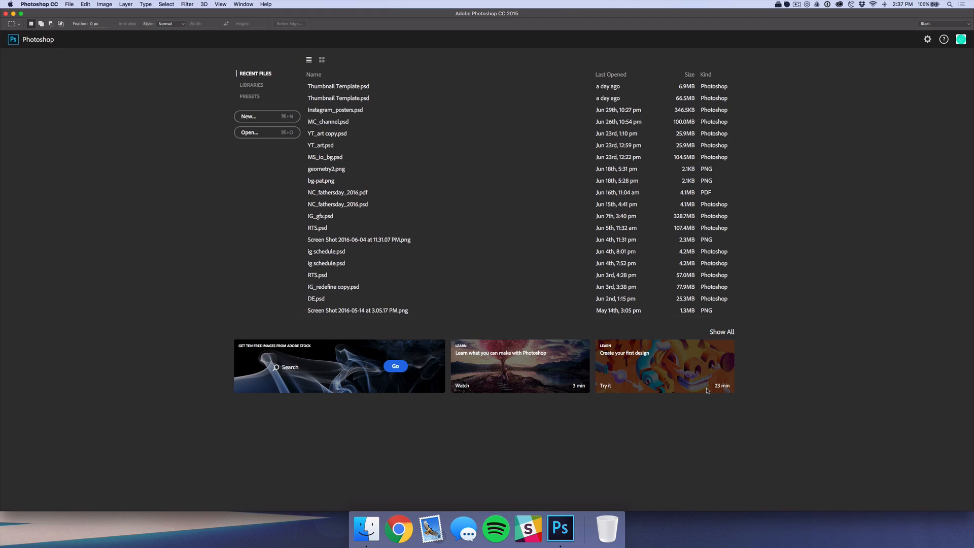
- Create a new document 1280 pixels wide and 720 pixels high at 72 pixels/inch
left_click(267, 116)
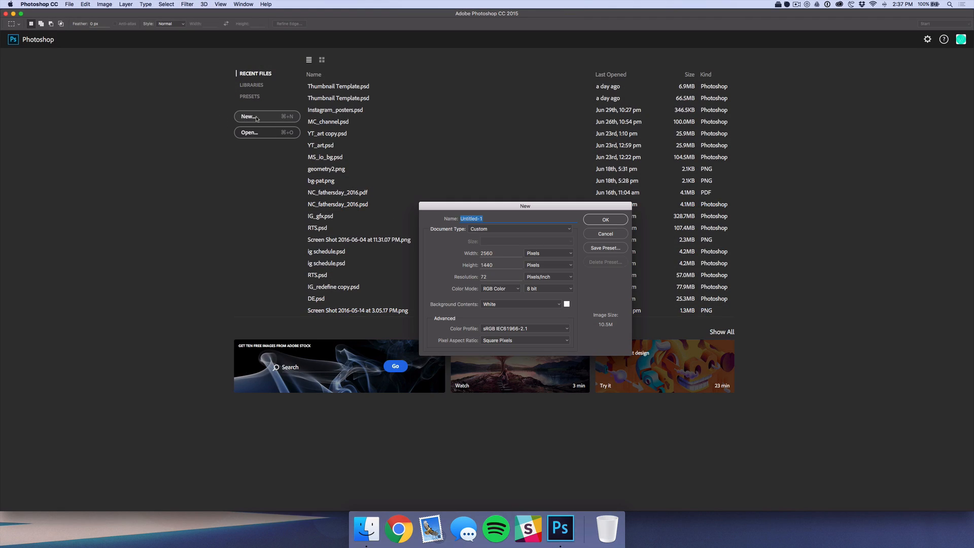
double_click(487, 253)
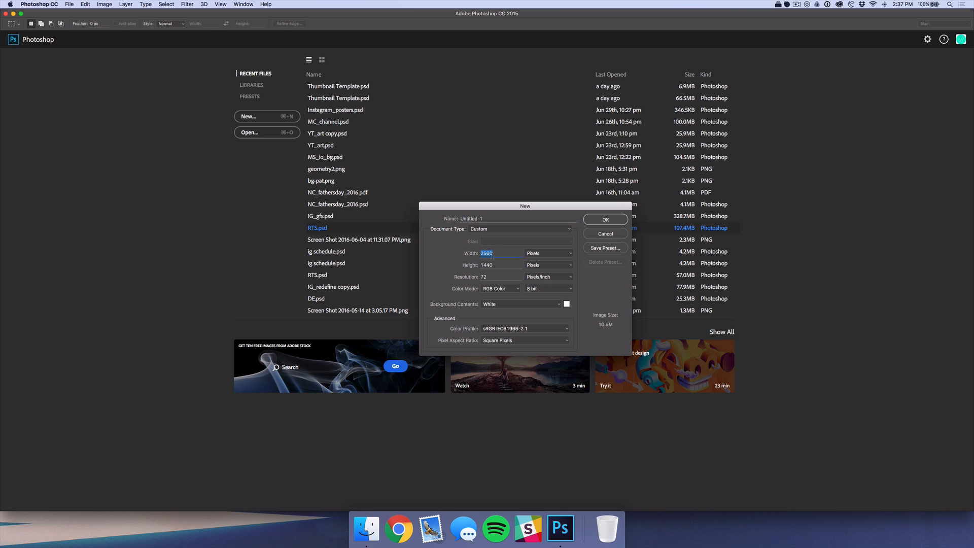
type("1280")
key("Tab")
type("720")
left_click_drag(488, 277, 476, 278)
left_click(503, 277)
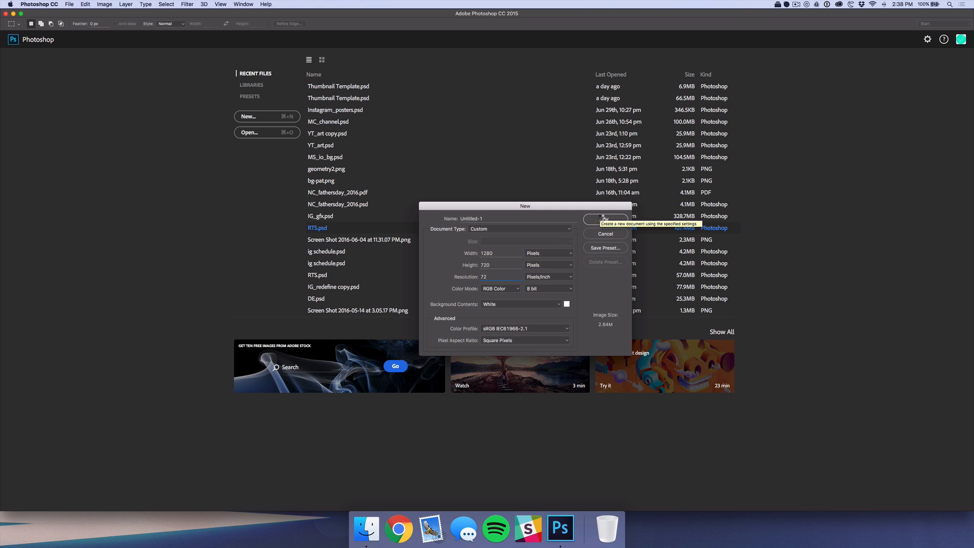
left_click(602, 219)
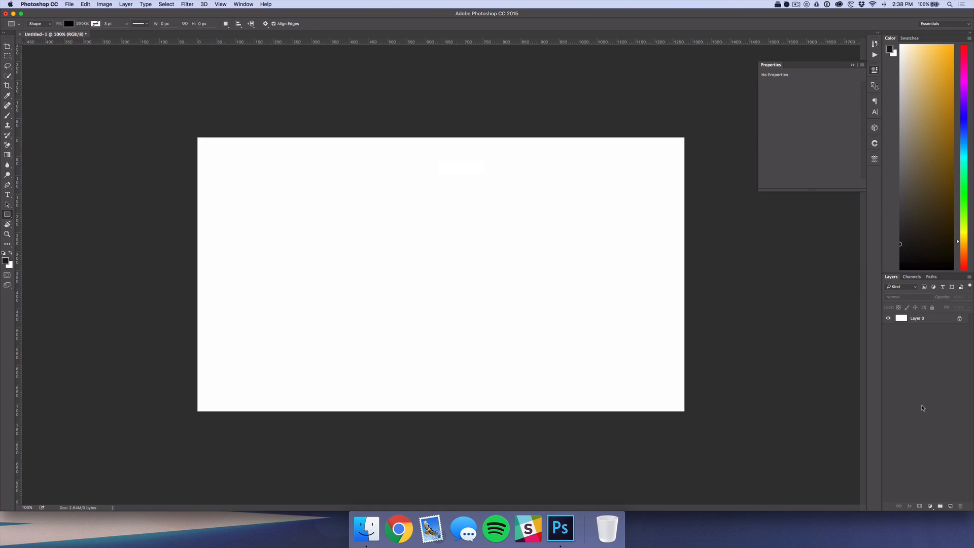
- Create a black rectangle shape 850 px wide and 100 px high on the canvas
key("v")
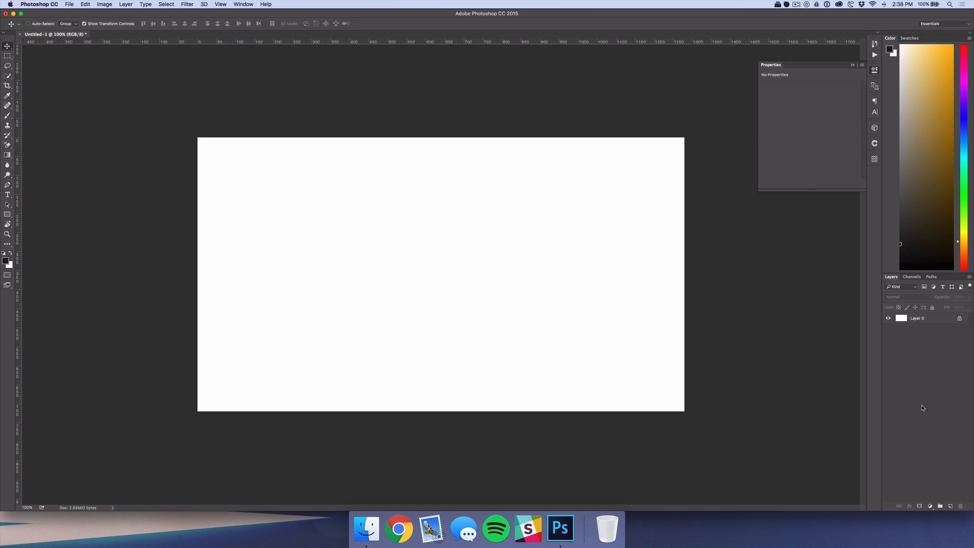
left_click(7, 214)
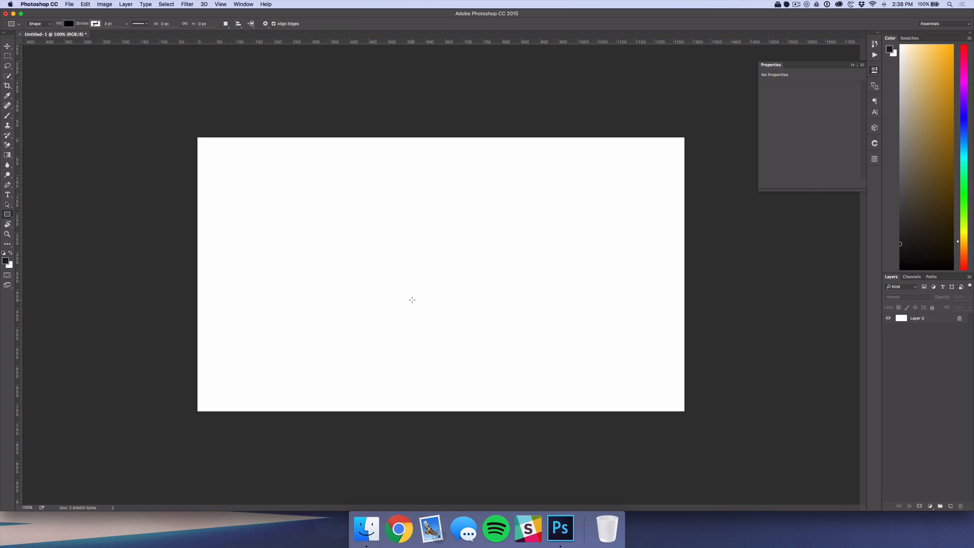
left_click(395, 247)
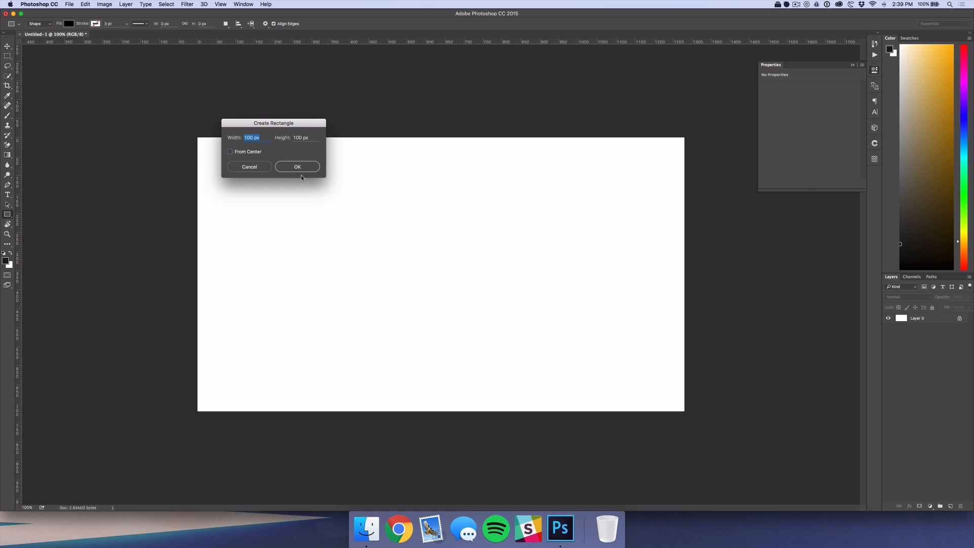
type("850")
key("Return")
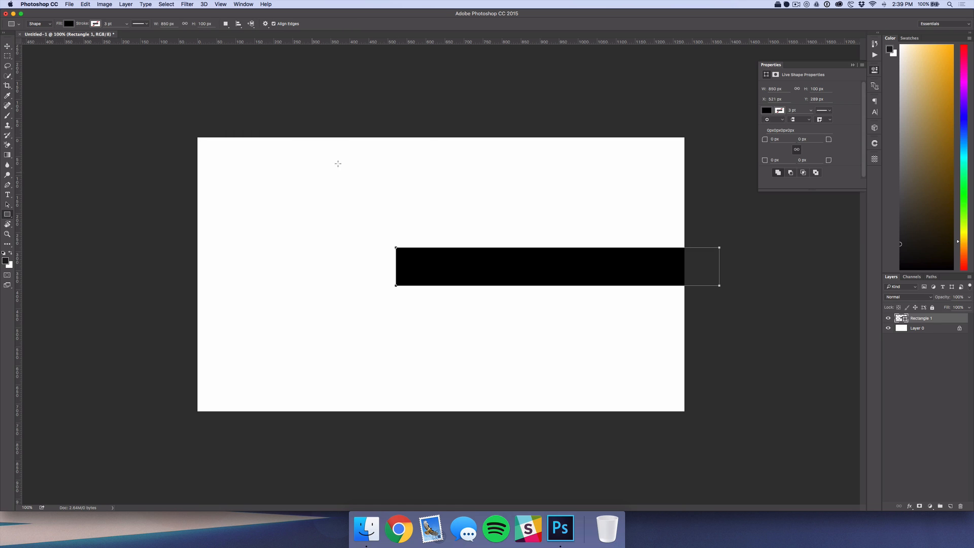
- Center the rectangle vertically and horizontally on the canvas, and clear the selection
key("v")
key("ctrl+a")
left_click(153, 24)
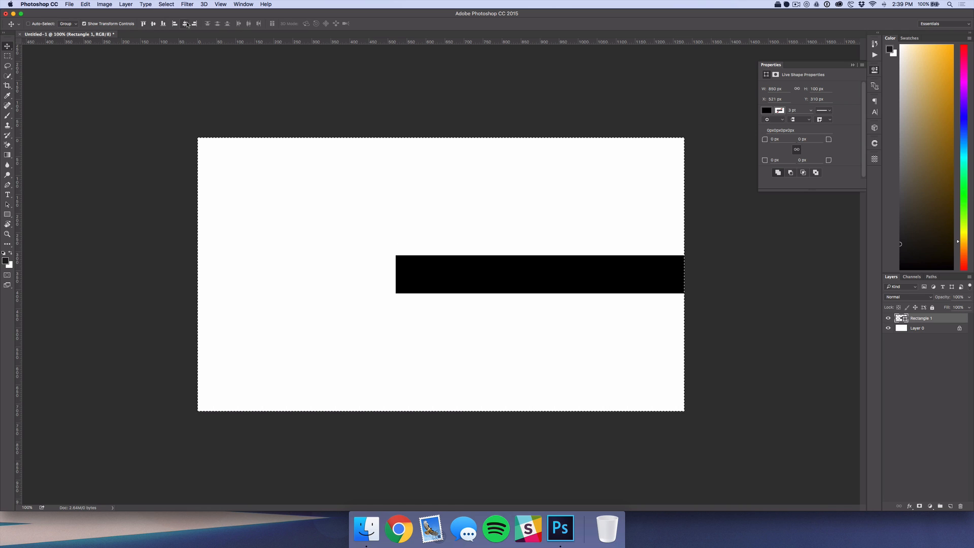
left_click(185, 23)
key("ctrl+d")
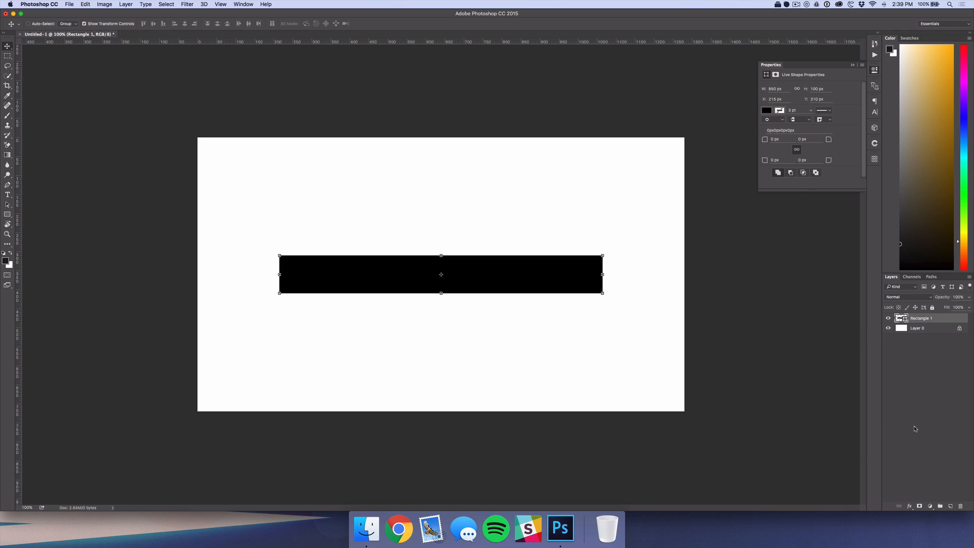
left_click(934, 391)
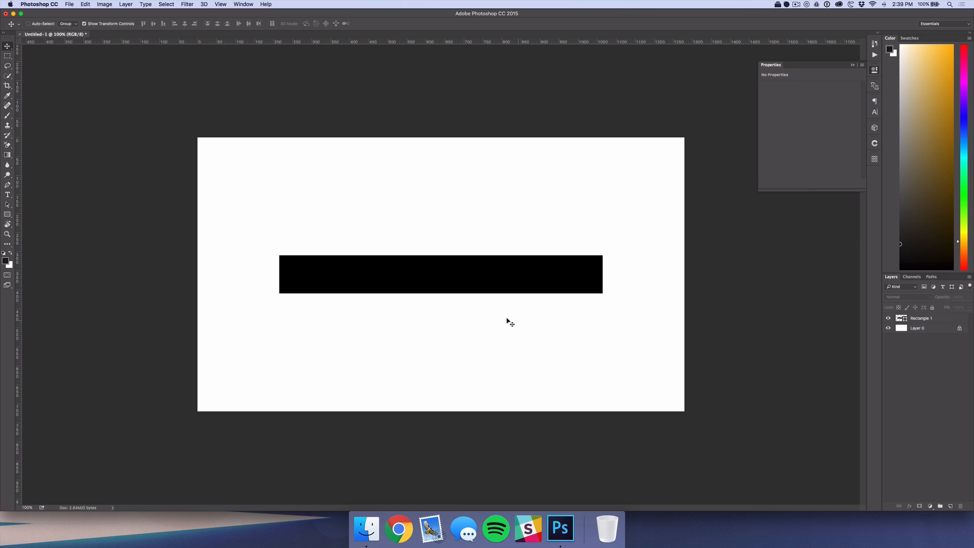
- Place vertical guides along both short ends of the rectangle and delete the rectangle layer
left_click_drag(18, 215, 279, 279)
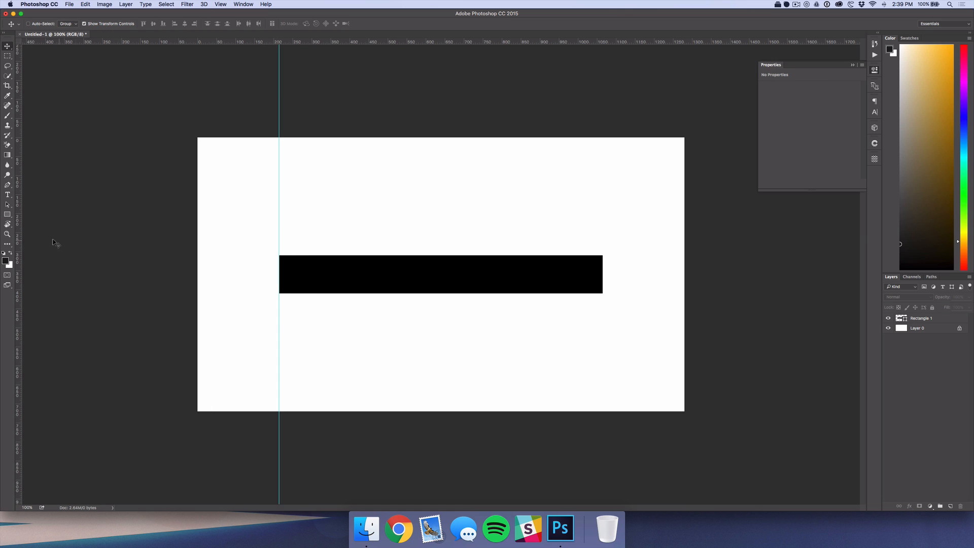
left_click_drag(18, 242, 602, 291)
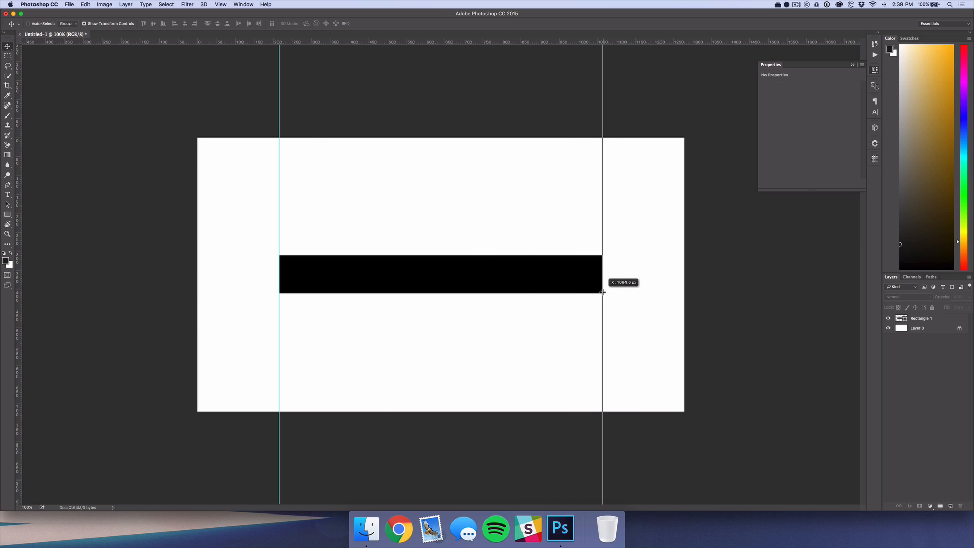
left_click(914, 318)
key("BackSpace")
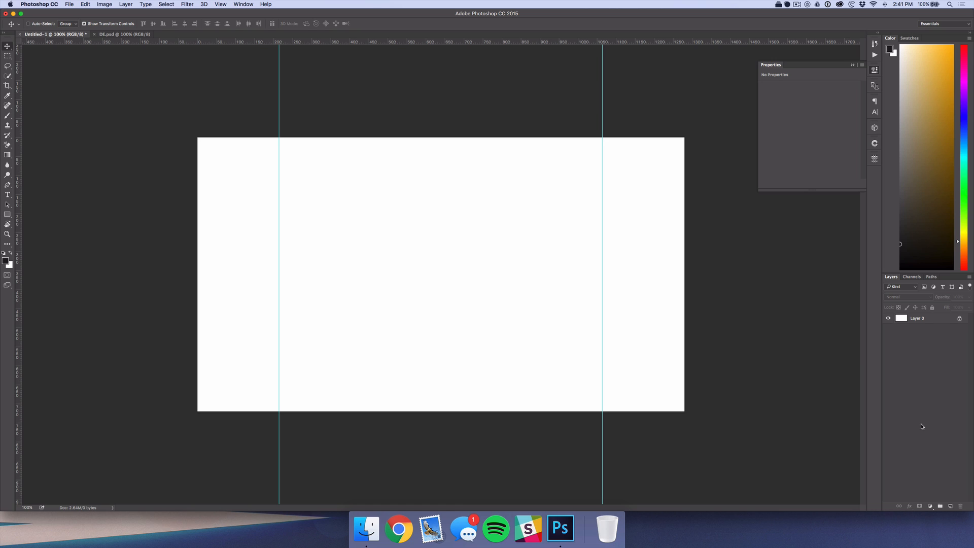
- Show the DE.psd artwork for a screen capture and place the captured screenshot from the Desktop folder into the untitled document
left_click(124, 34)
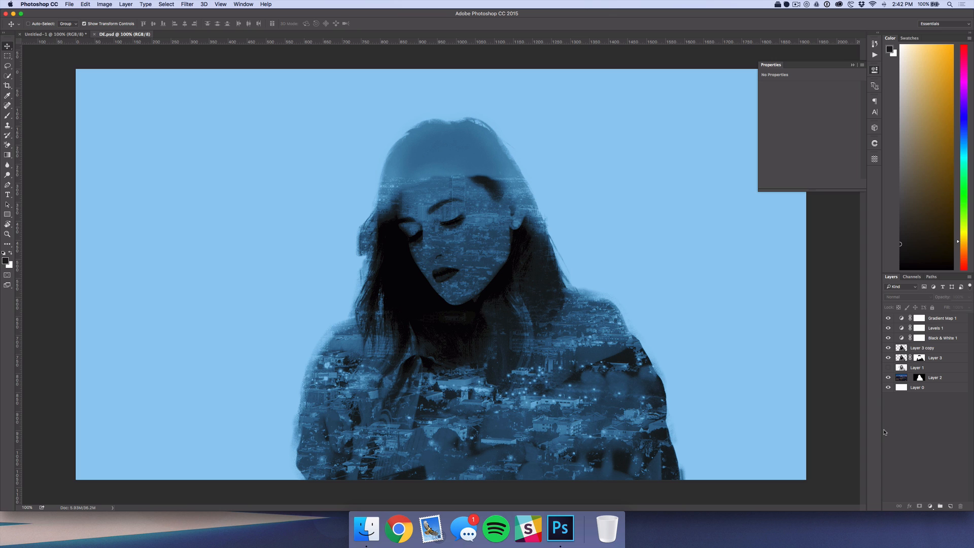
left_click(55, 34)
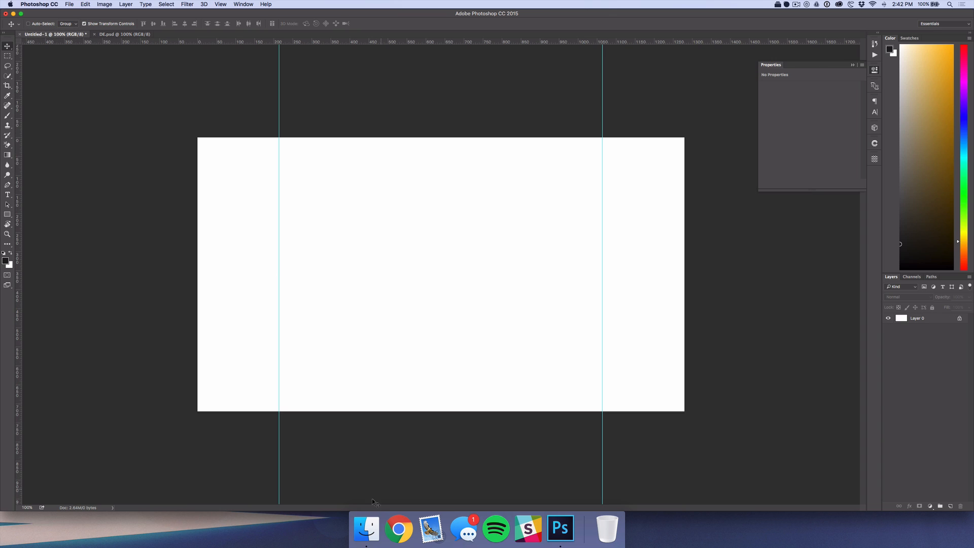
left_click(366, 528)
left_click(306, 195)
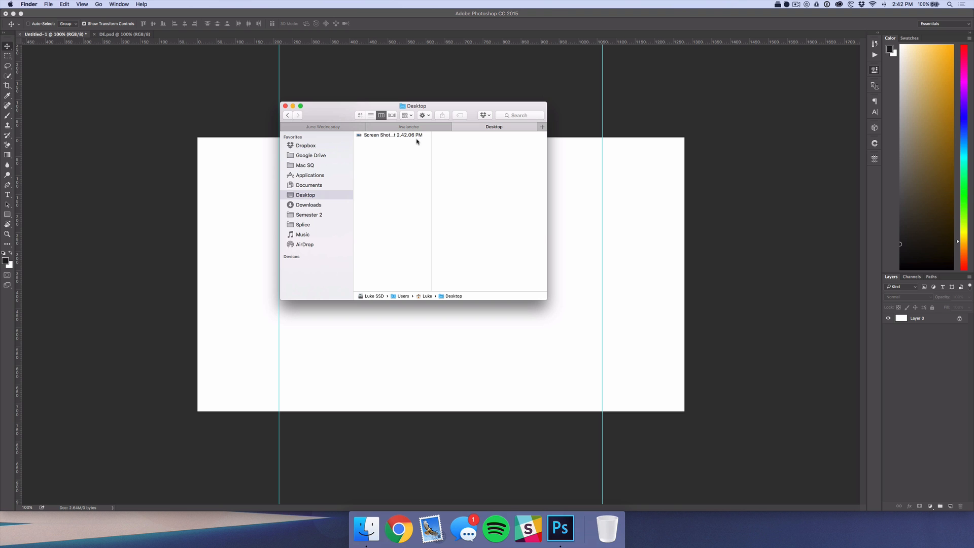
left_click_drag(417, 141, 626, 283)
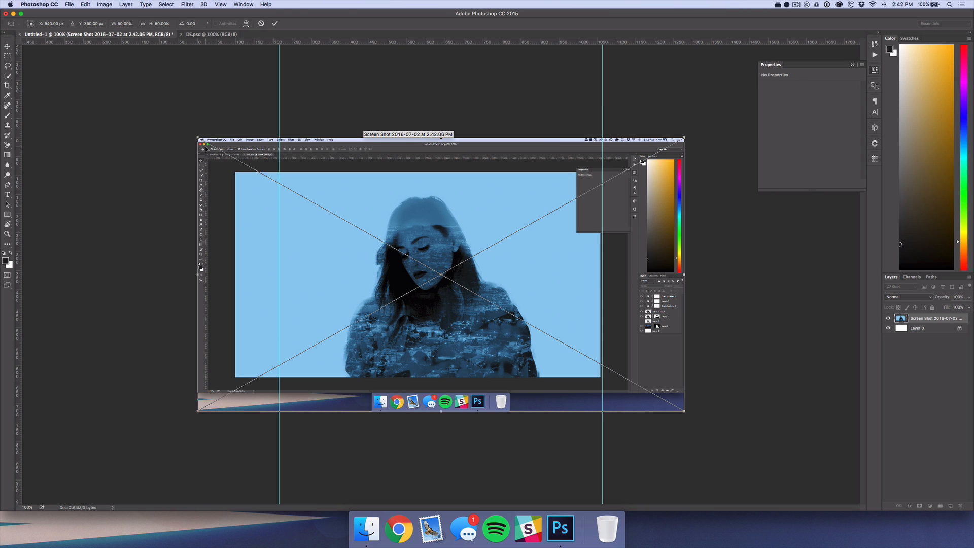
- Enlarge the placed screenshot proportionally to about 1446 by 813 px and commit the transformation
left_click_drag(198, 138, 154, 110)
left_click_drag(216, 140, 174, 141)
left_click_drag(113, 115, 130, 126)
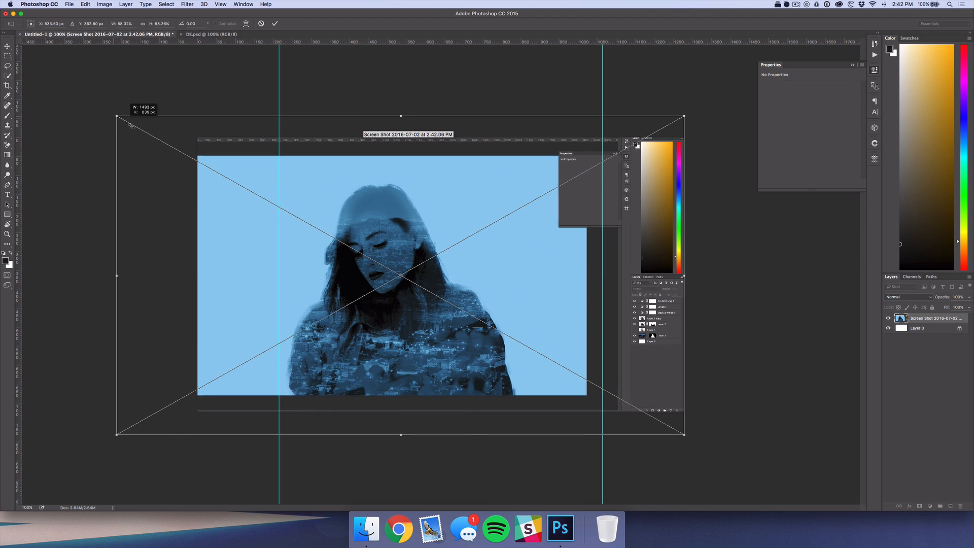
key("Return")
left_click(919, 378)
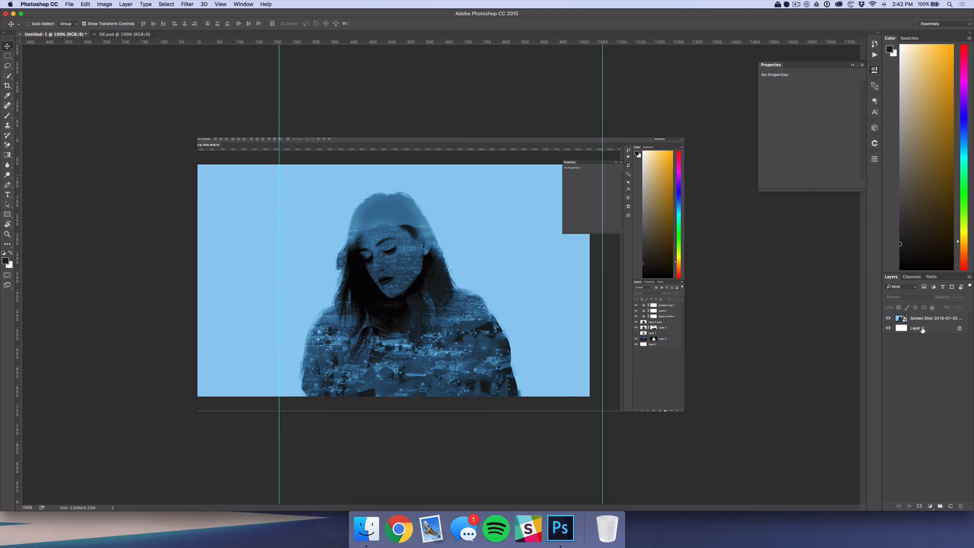
- Add a new layer above the screenshot, fill it with black, and lower its fill to about 65%
left_click(952, 506)
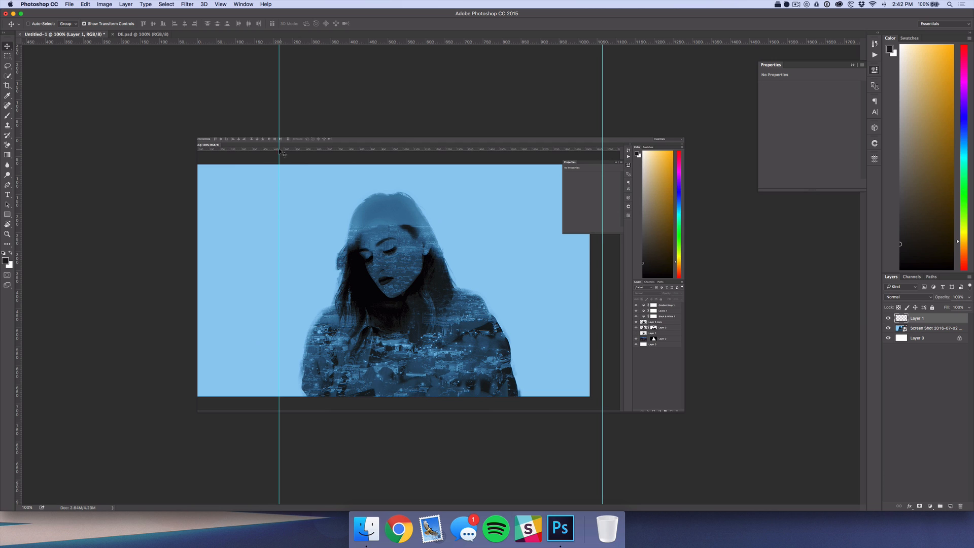
left_click(86, 4)
left_click(115, 119)
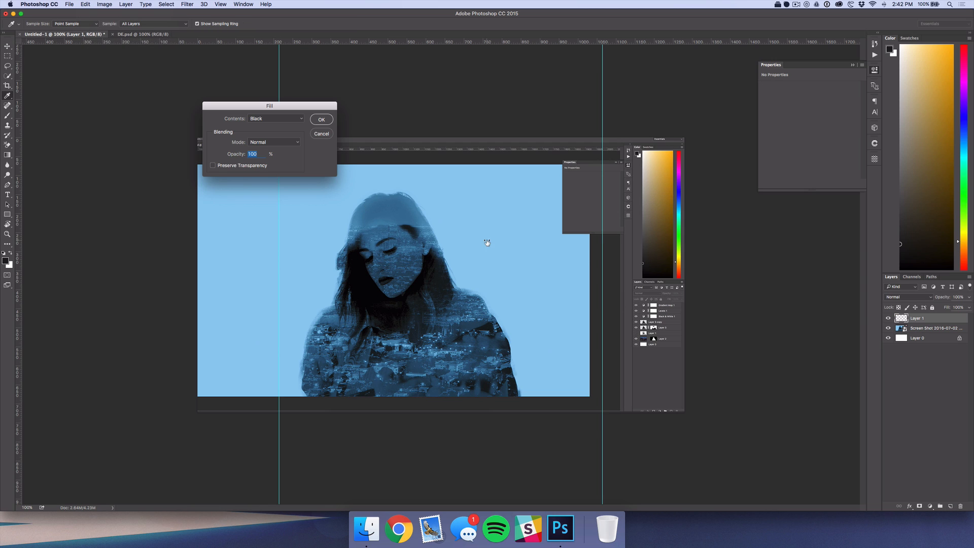
key("Return")
key("v")
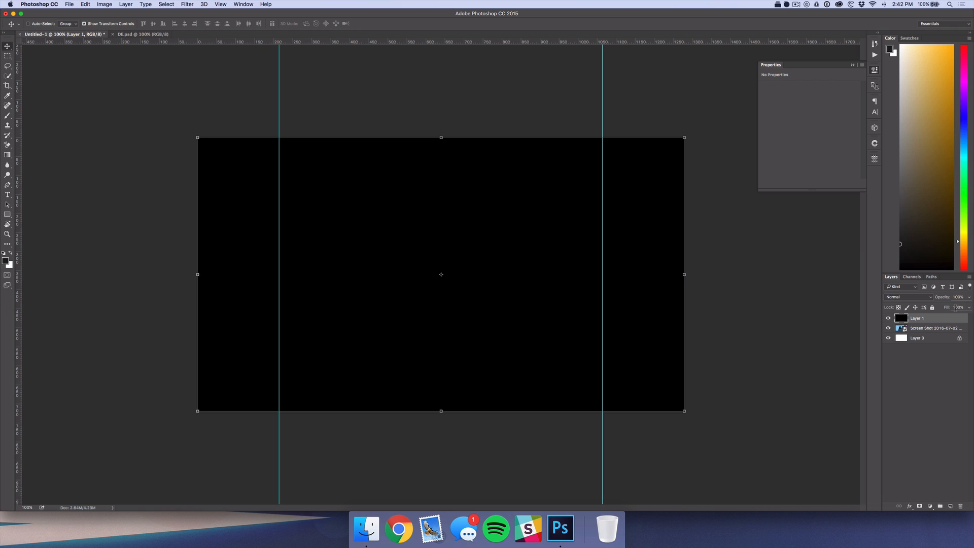
type("70")
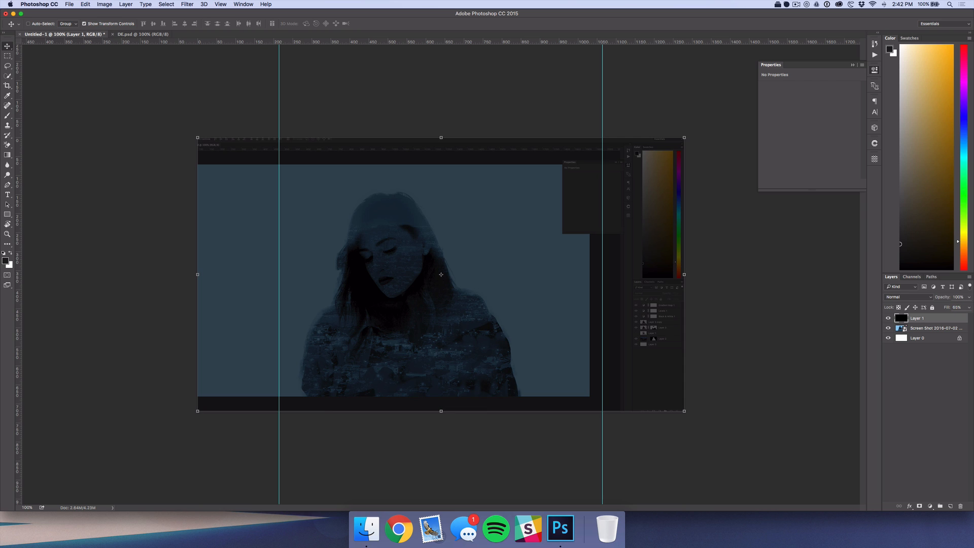
left_click(952, 347)
- Apply a Gaussian Blur with a radius of 5 pixels to the screenshot layer
left_click(930, 328)
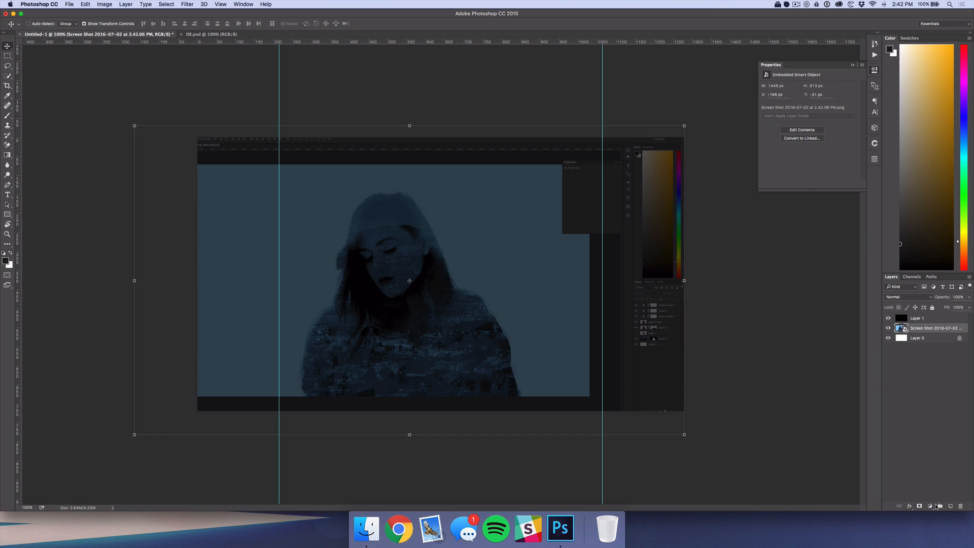
left_click(933, 439)
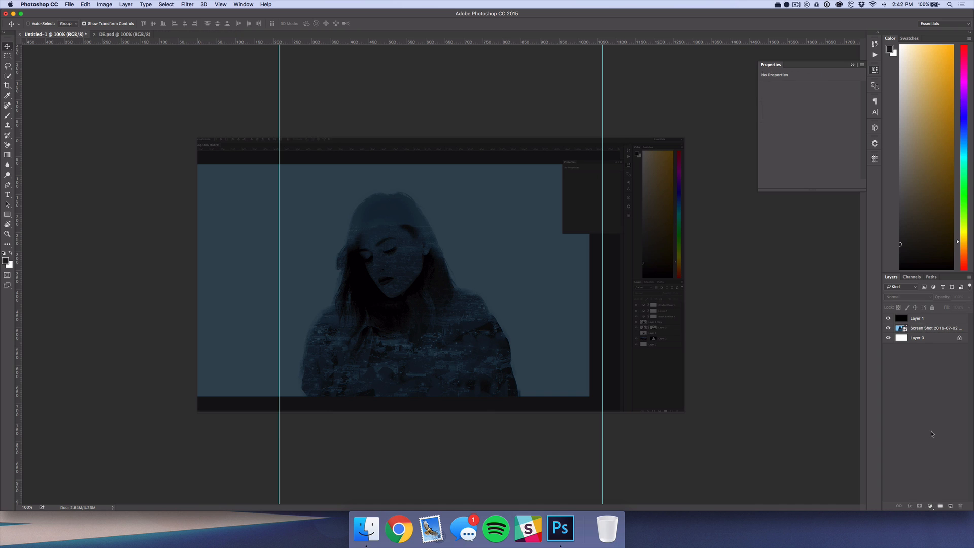
left_click(922, 329)
left_click(188, 4)
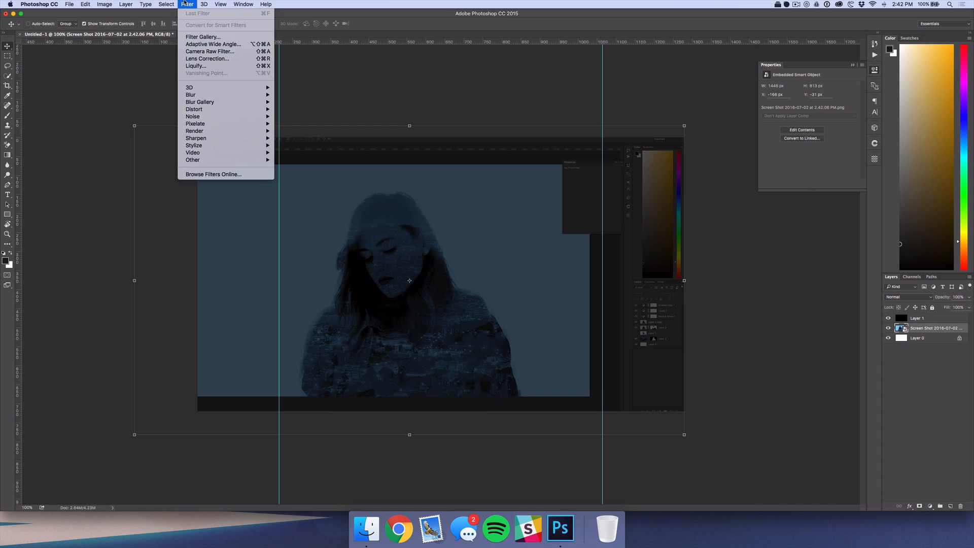
mouse_move(215, 97)
left_click(301, 123)
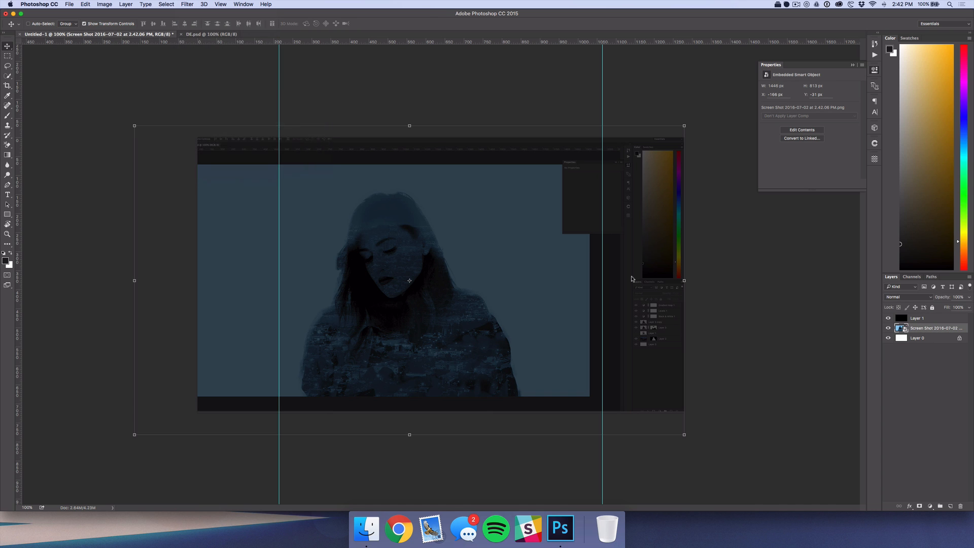
type("5")
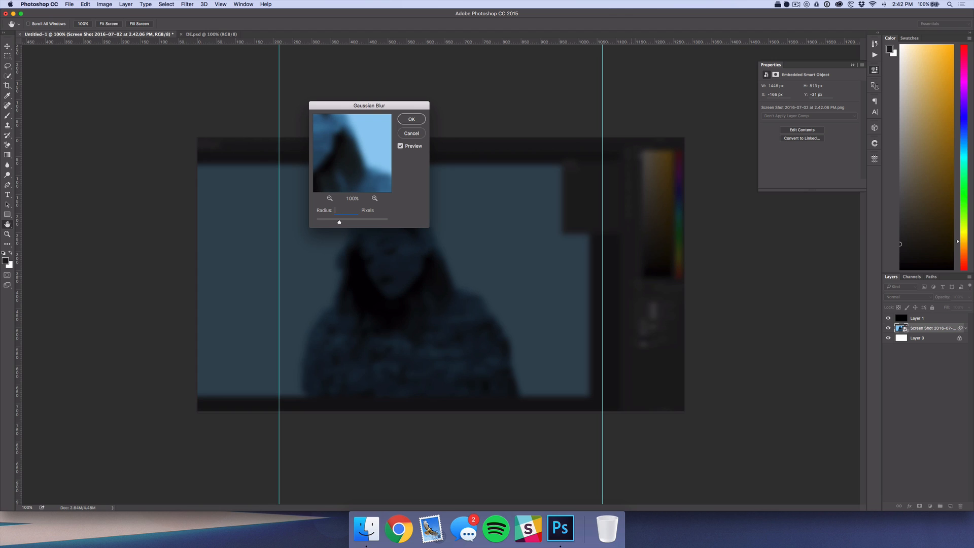
key("Return")
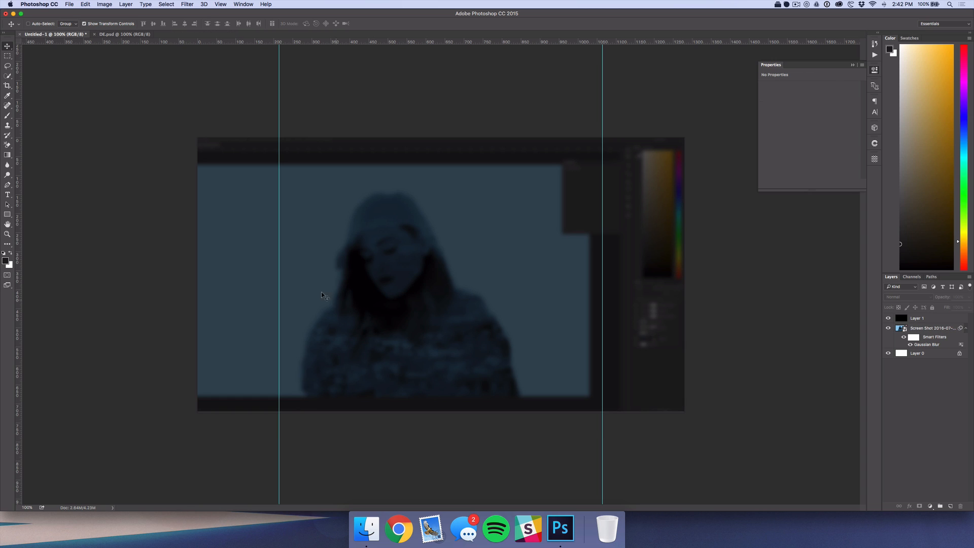
- Add a two-line text layer reading "DOUBLE EXPOSURE EFFECT" and "PHOTOSHOP TUTORIAL" over the darkened screenshot
key("t")
left_click(430, 293)
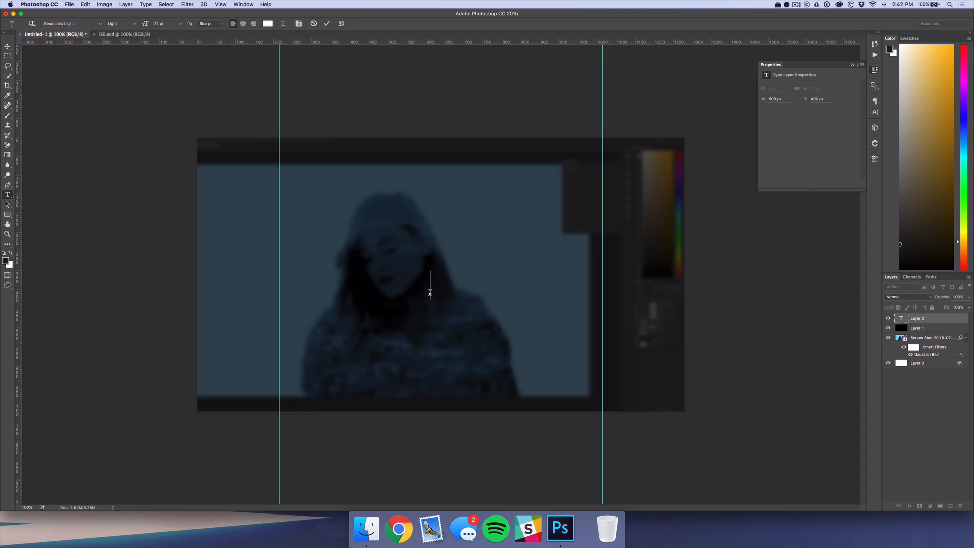
type("DOUBL")
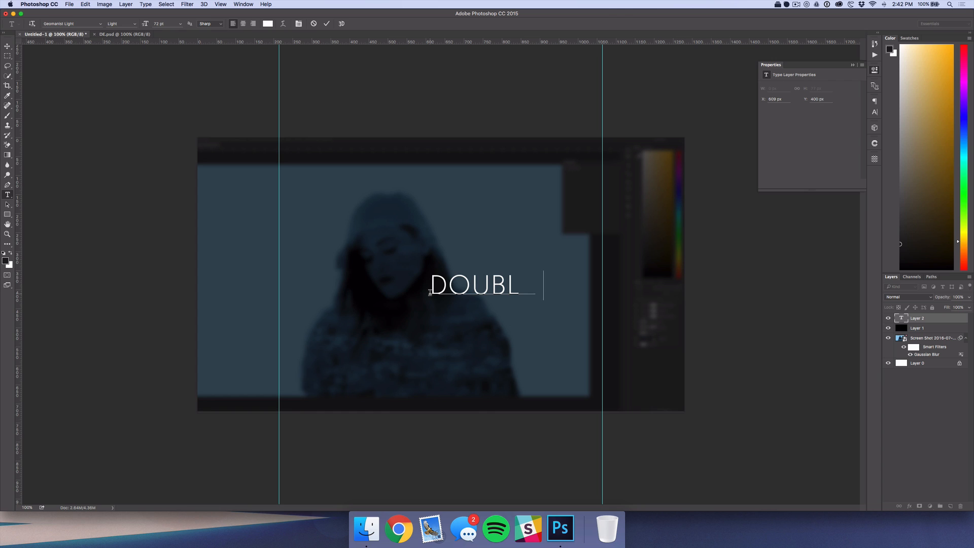
type("E EXPOSURE")
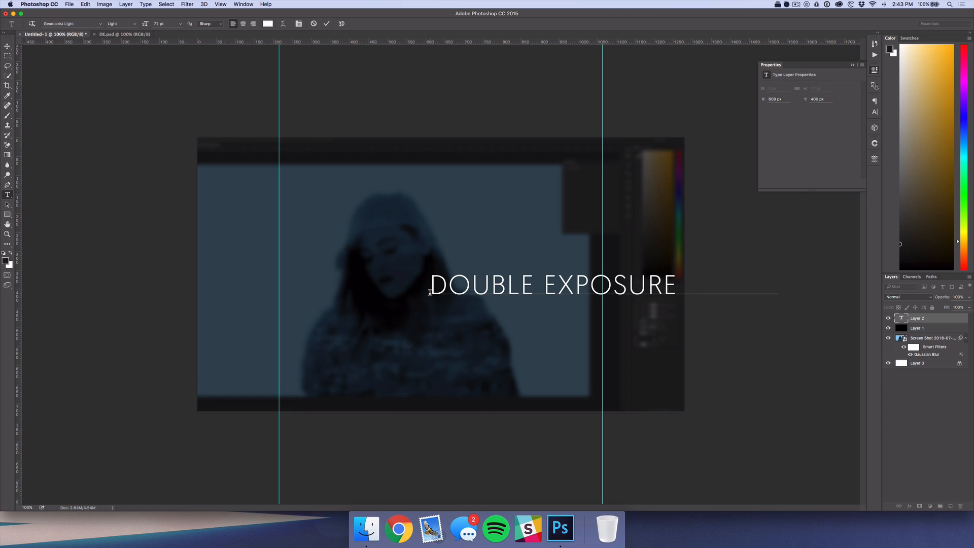
key("Return")
type("PHOTOSHOP TUTORIA")
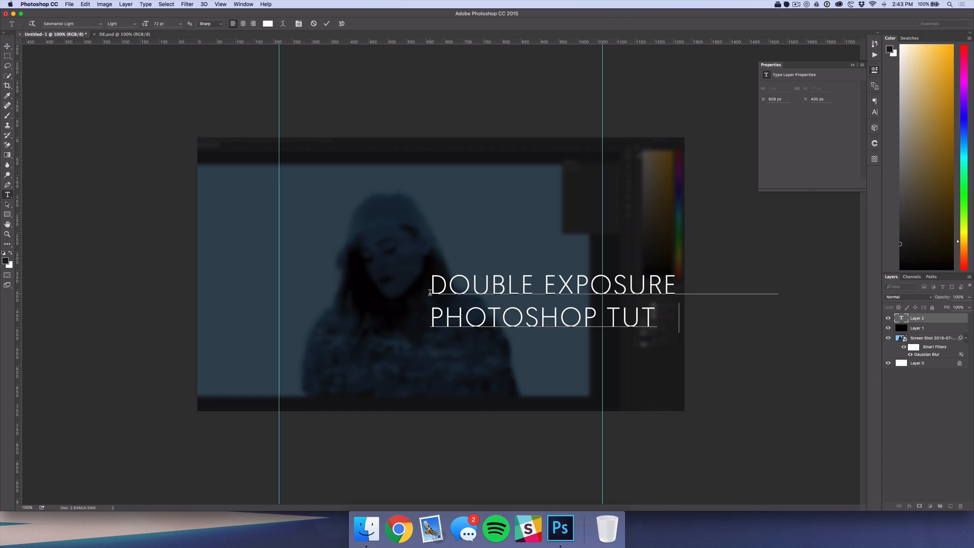
left_click(327, 24)
key("v")
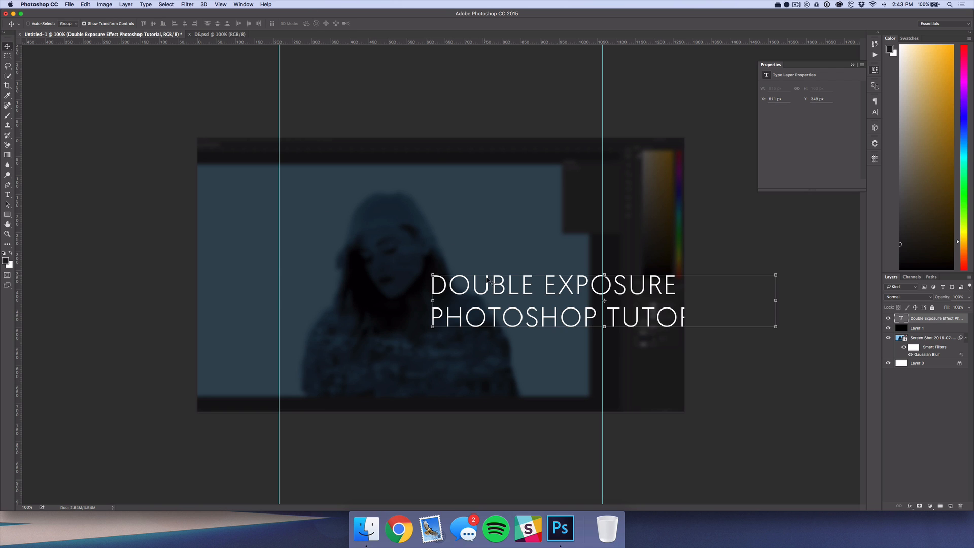
- Align the title's left edge with the left vertical guide and scale it proportionally to span the width between both guides
left_click_drag(496, 283, 342, 253)
mouse_move(342, 253)
left_mouse_down()
mouse_move(348, 259)
mouse_move(343, 250)
left_mouse_up()
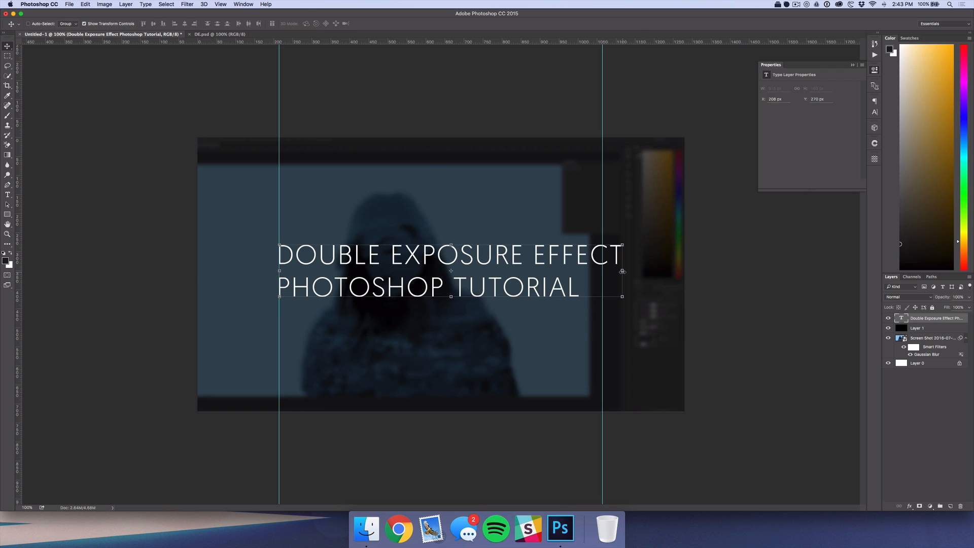
key("ctrl+t")
left_click_drag(618, 272, 602, 272)
key("ctrl+z")
left_click_drag(624, 241, 602, 244)
key("Return")
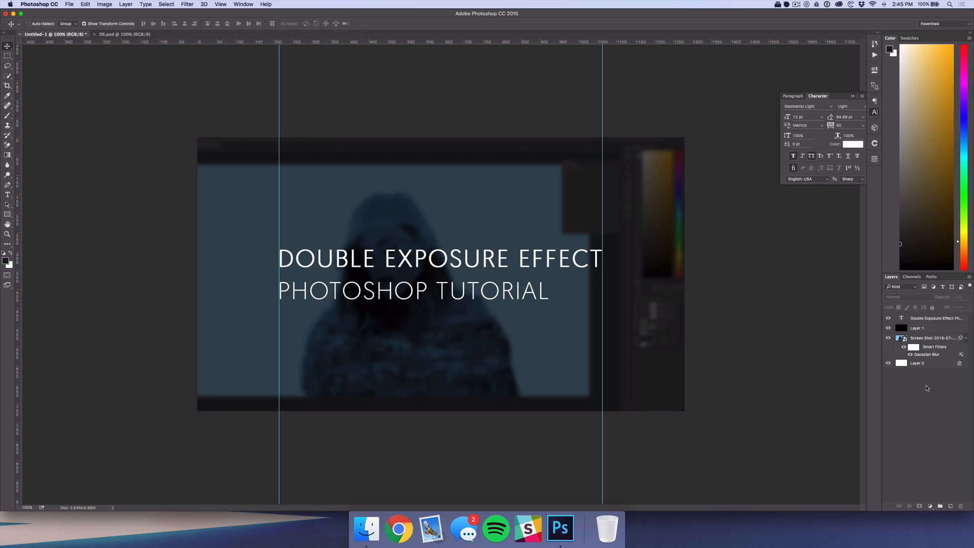
- Hide the blurred screenshot layer and fill Layer 1 with a custom bright turquoise-green colour instead of black
left_click(889, 338)
left_click(917, 330)
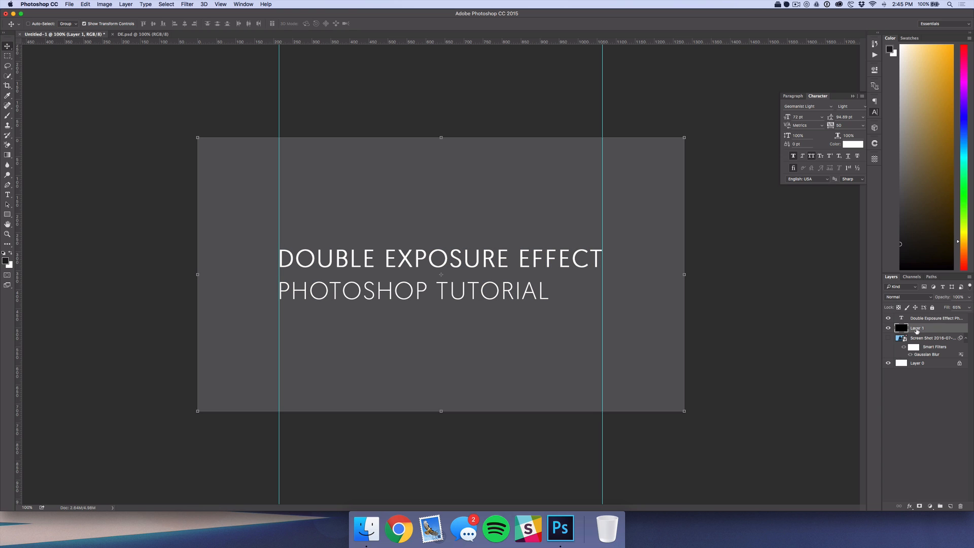
key("u")
left_click(82, 5)
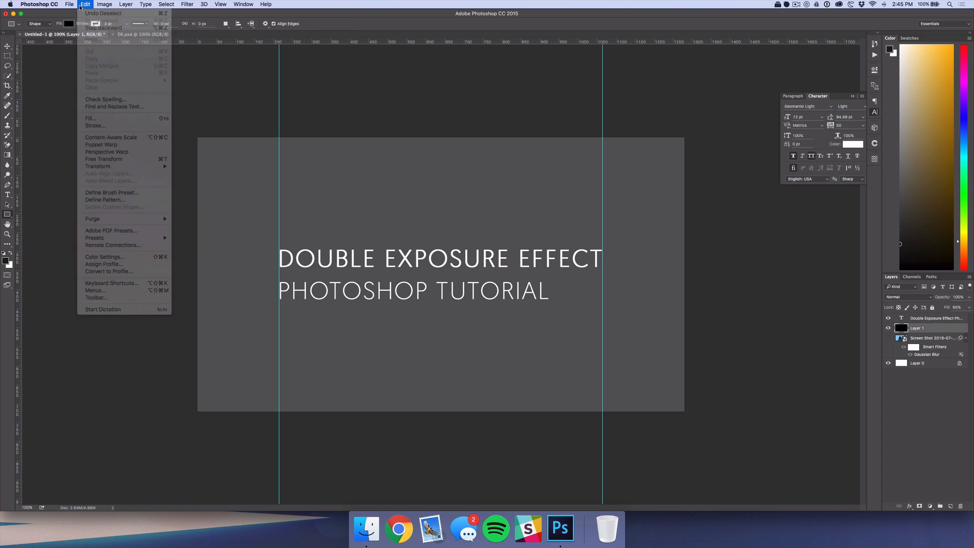
left_click(81, 4)
left_click(81, 4)
left_click(91, 119)
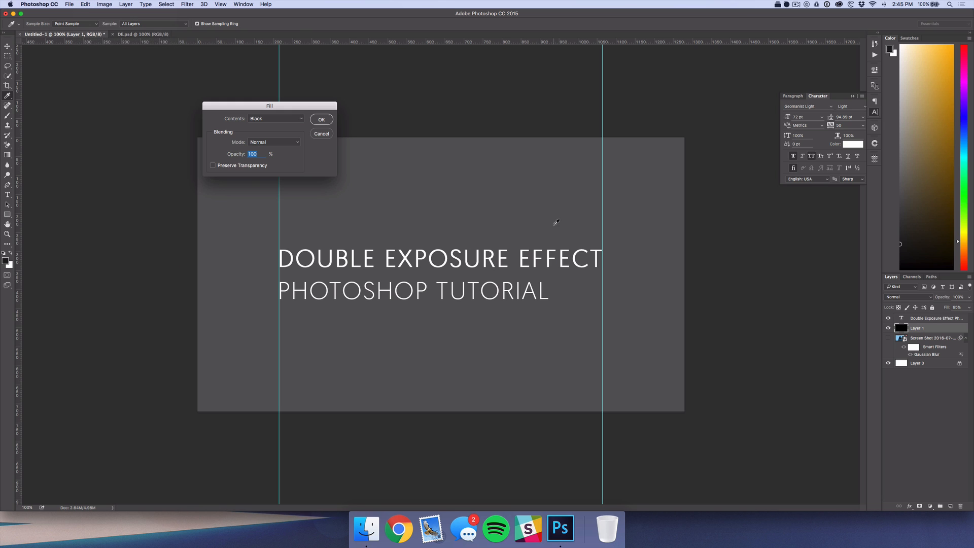
left_click(272, 118)
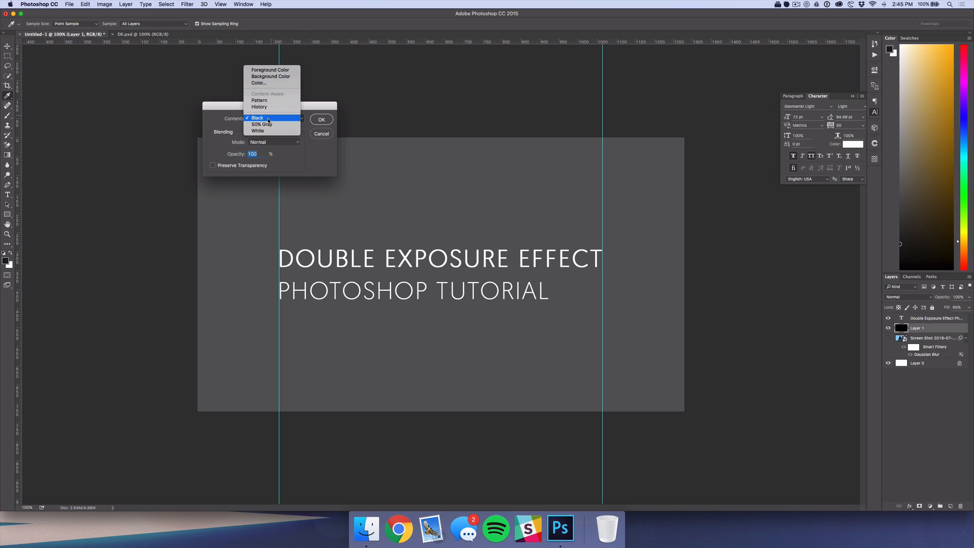
left_click(267, 84)
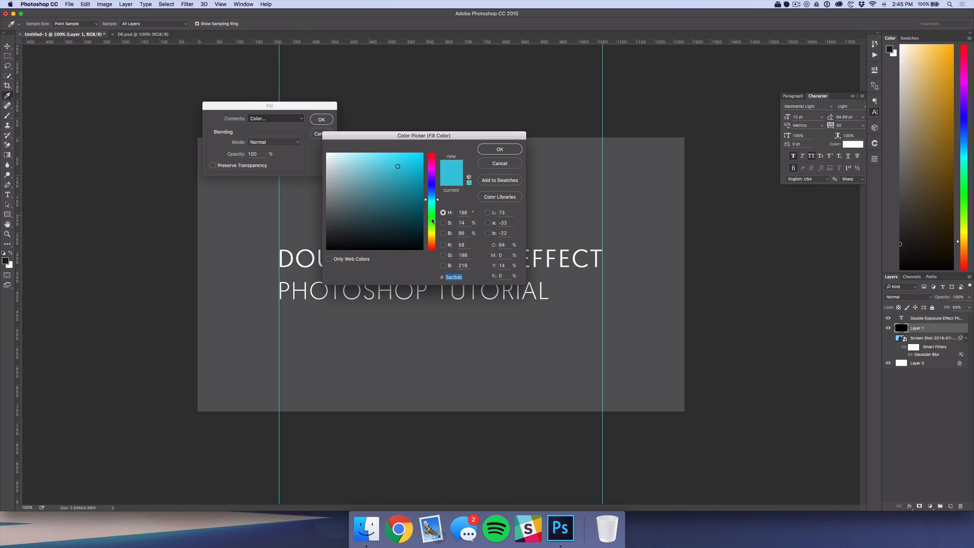
left_click(432, 206)
left_click_drag(408, 161, 403, 159)
key("Return")
key("Return")
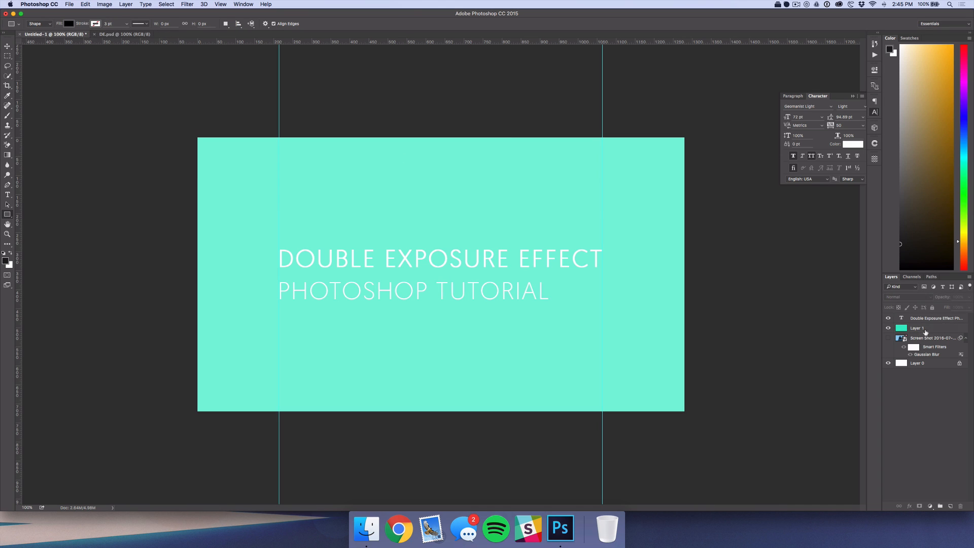
- Raise the fill of the turquoise-green Layer 1 to 100% and deselect the layer
left_click(970, 307)
left_click_drag(958, 318, 973, 319)
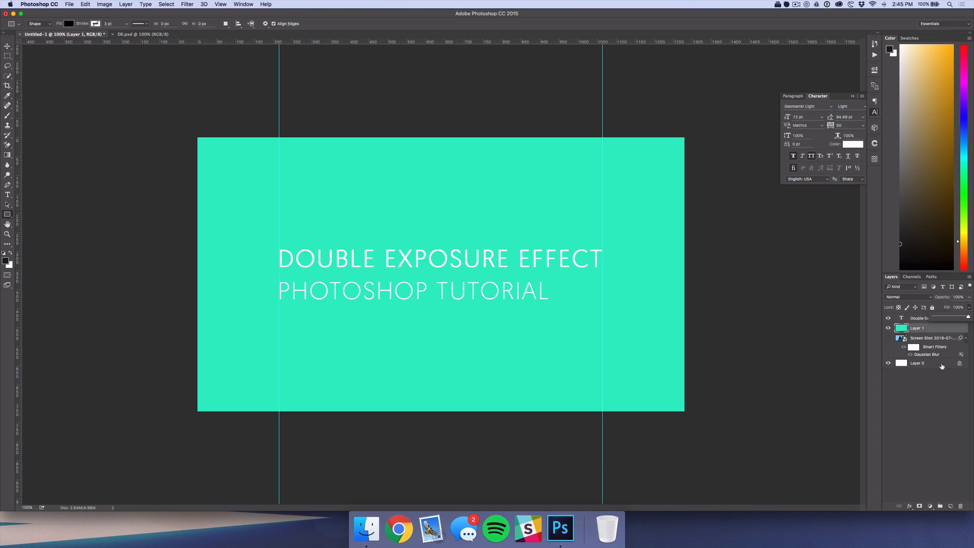
left_click(941, 366)
left_click(932, 384)
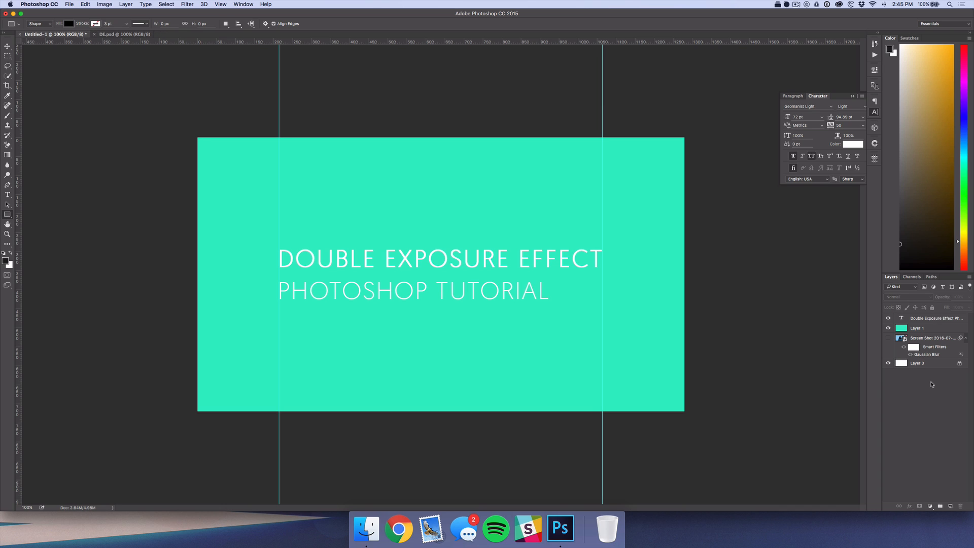
- Add a new layer directly above the turquoise-green layer, beneath the title, and fill it with black
left_click(928, 329)
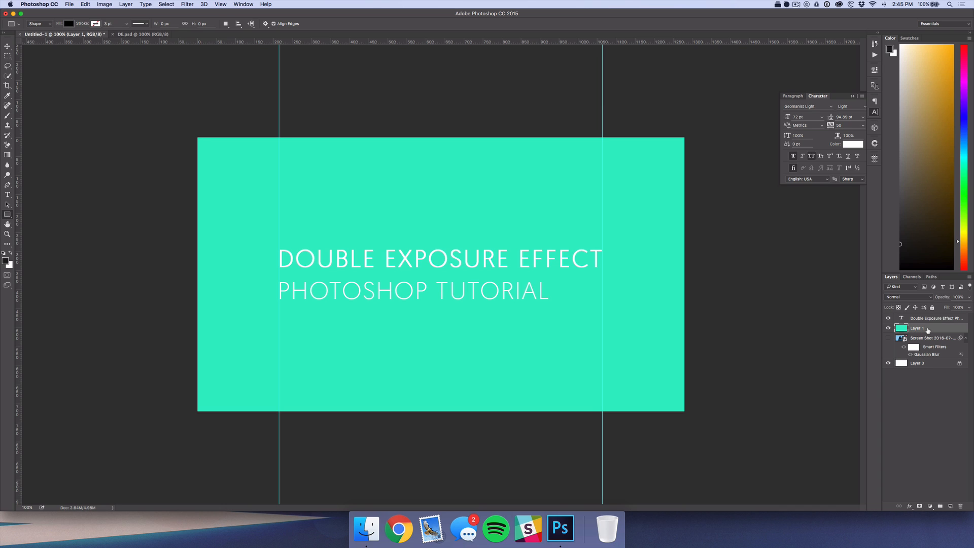
left_click(950, 507)
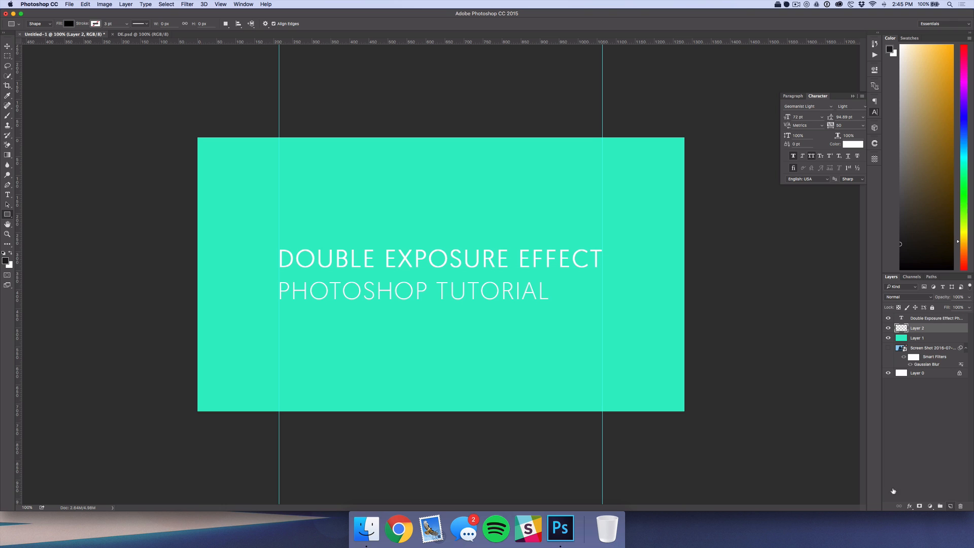
left_click(94, 4)
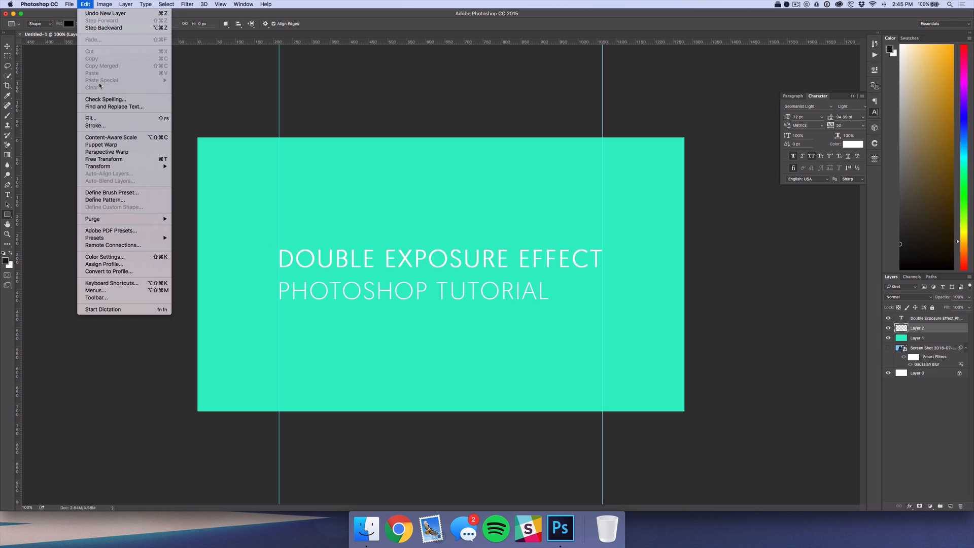
left_click(103, 119)
left_click(278, 119)
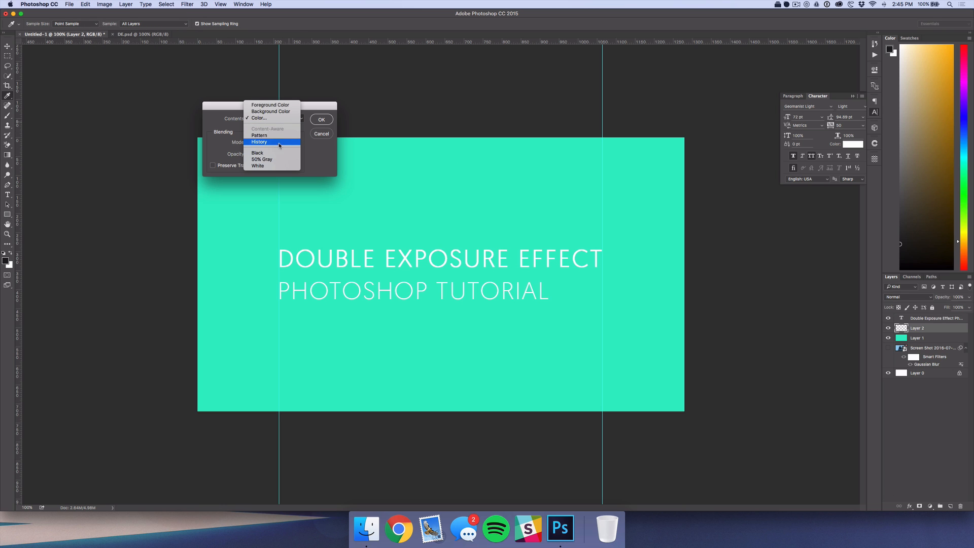
left_click(270, 153)
left_click(321, 119)
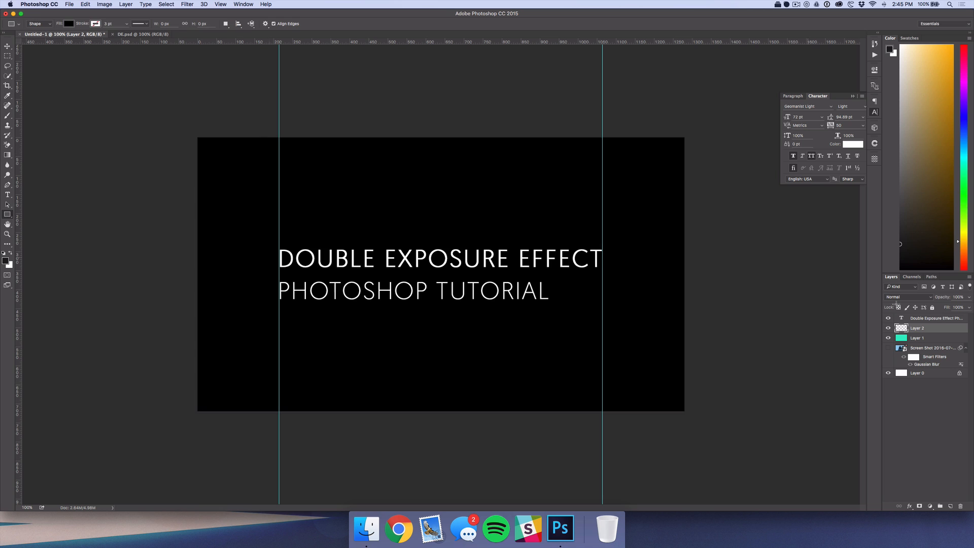
- Try a 25% fill on the black overlay layer, and settle on a fill of 15%
left_click(958, 306)
type("25")
key("Return")
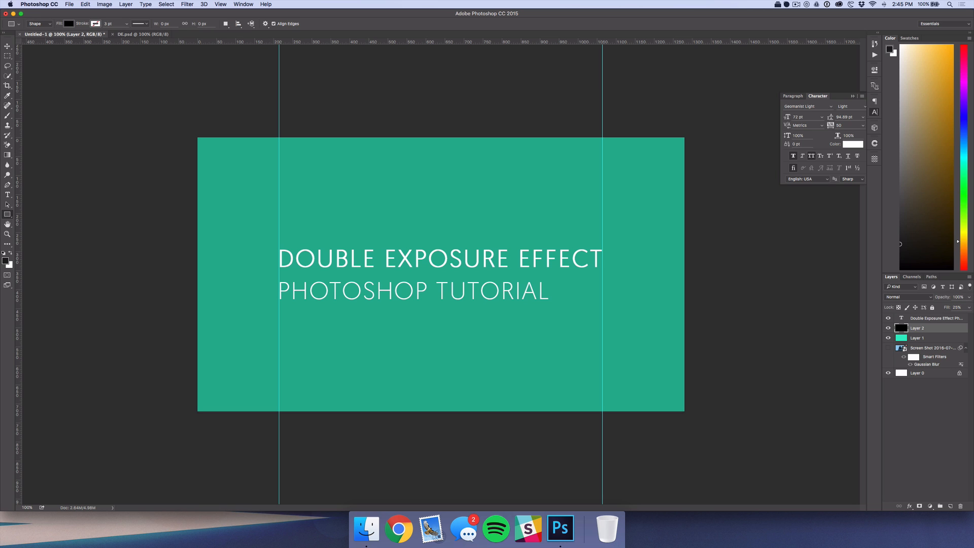
type("15")
key("Return")
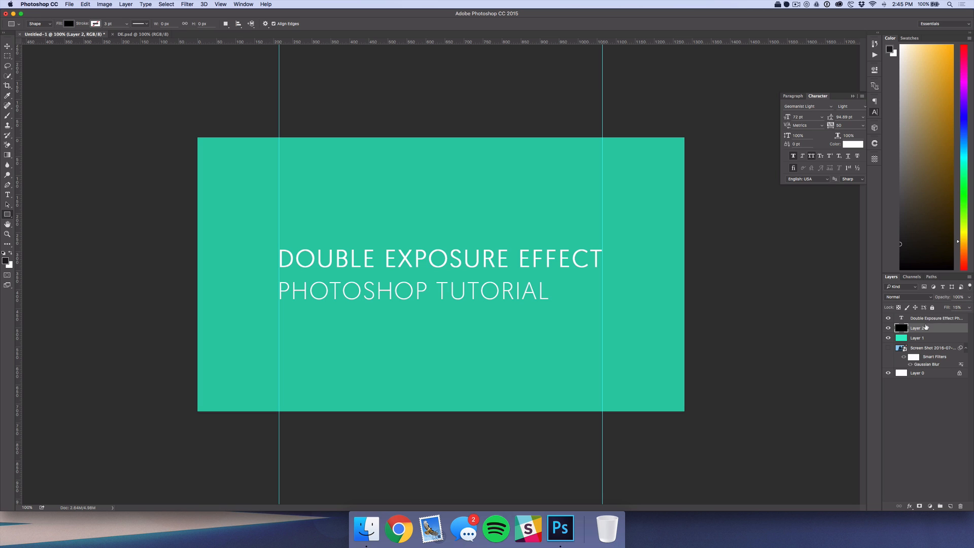